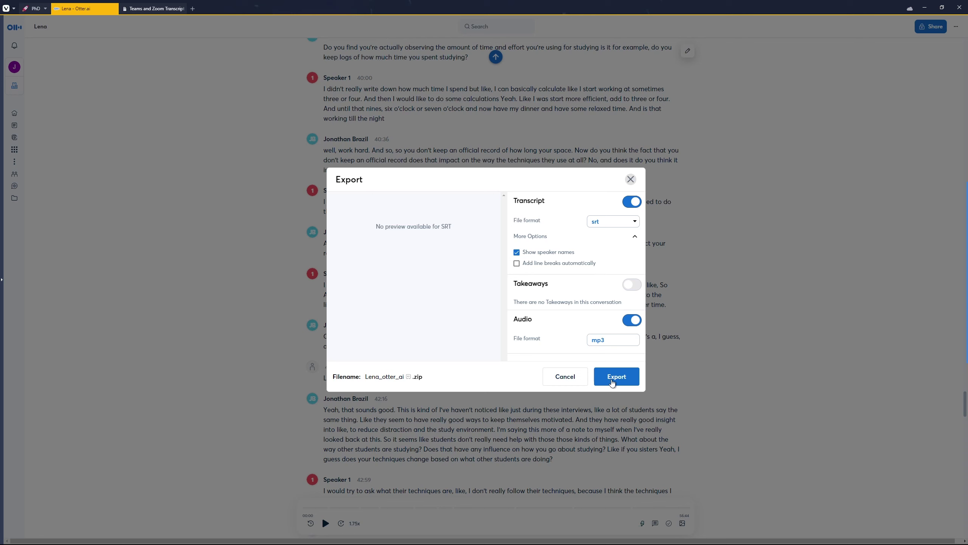
# - Export the SRT transcript and MP3 audio as a zip, and extract Lena_otter_ai.zip into its own folder in Interview audio
pyautogui.click(617, 377)
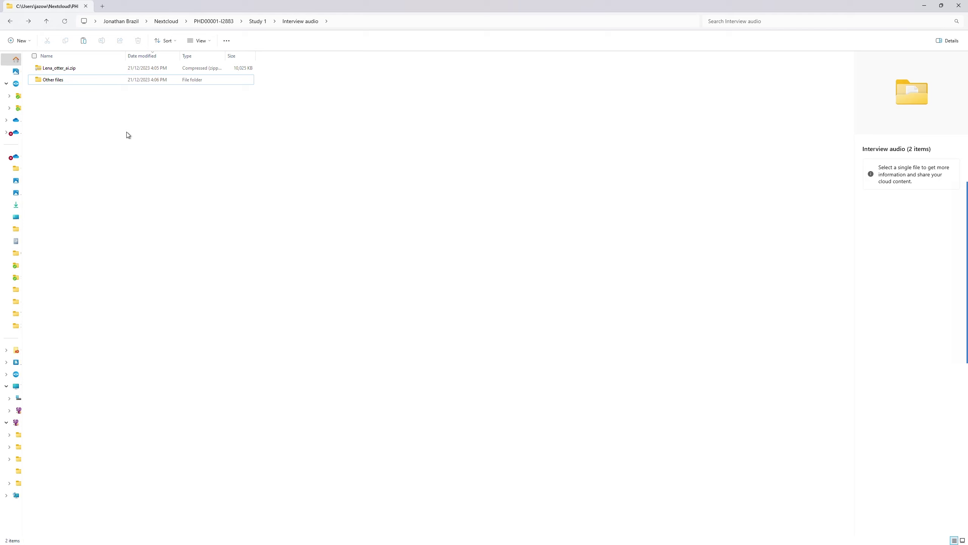
pyautogui.rightClick(49, 66)
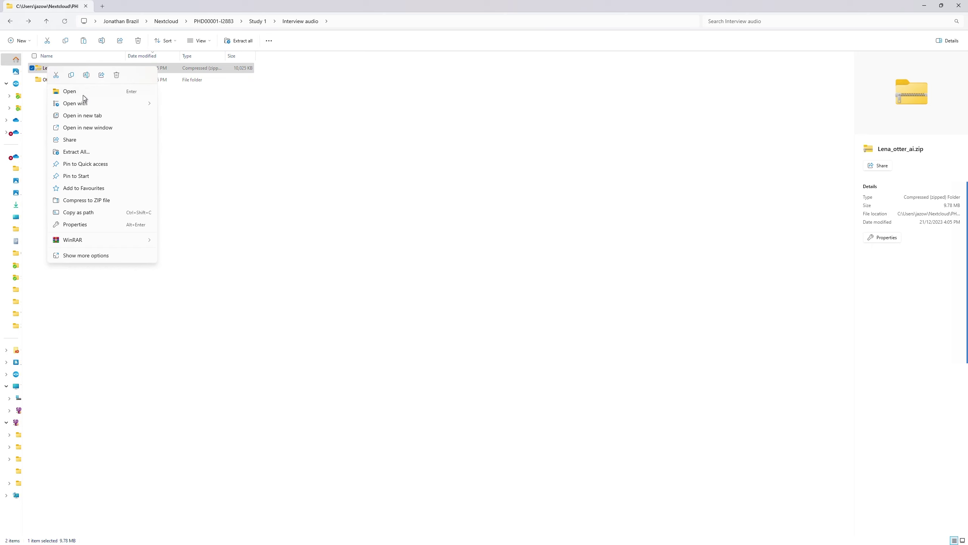
pyautogui.click(85, 152)
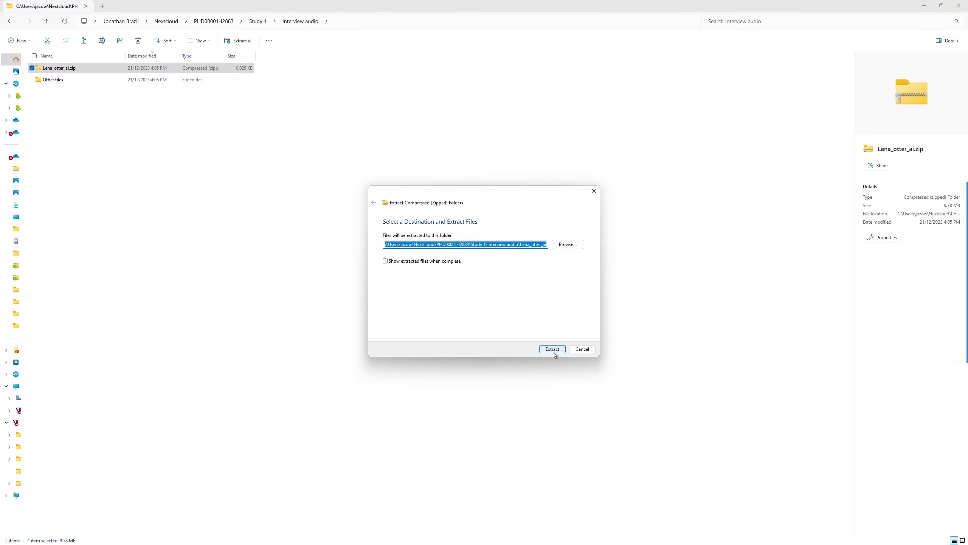
pyautogui.click(553, 350)
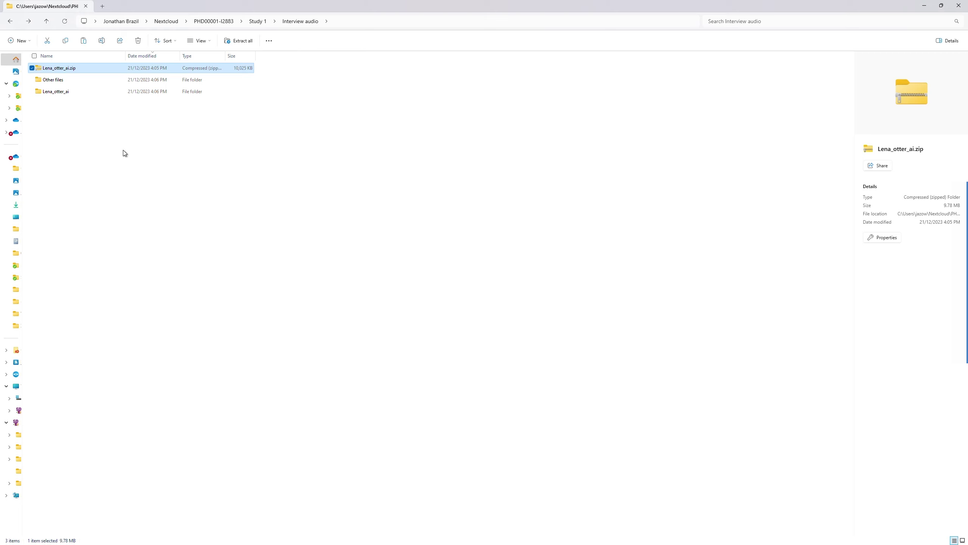
# - Open Lena.srt from the extracted Lena_otter_ai folder and examine how its numbered, timestamped entries are laid out
pyautogui.doubleClick(61, 91)
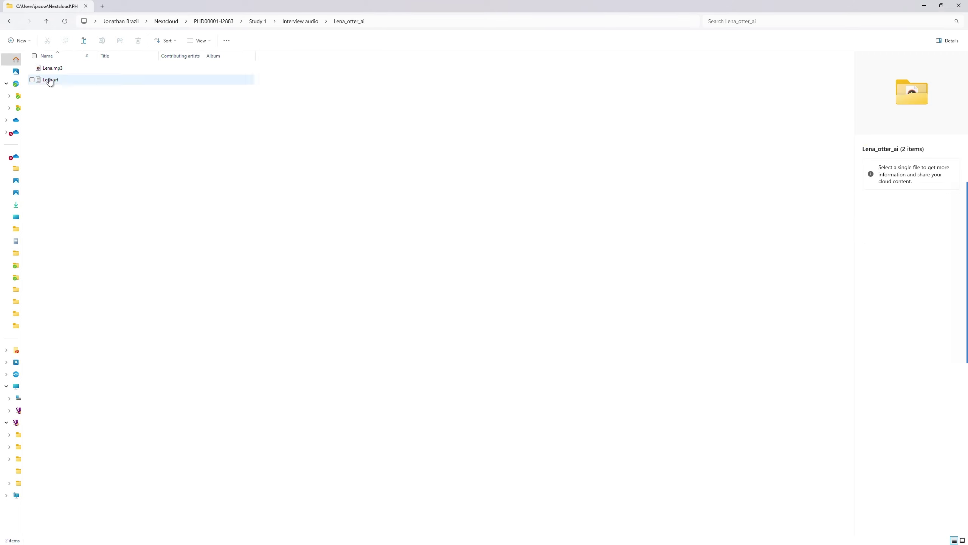
pyautogui.doubleClick(53, 81)
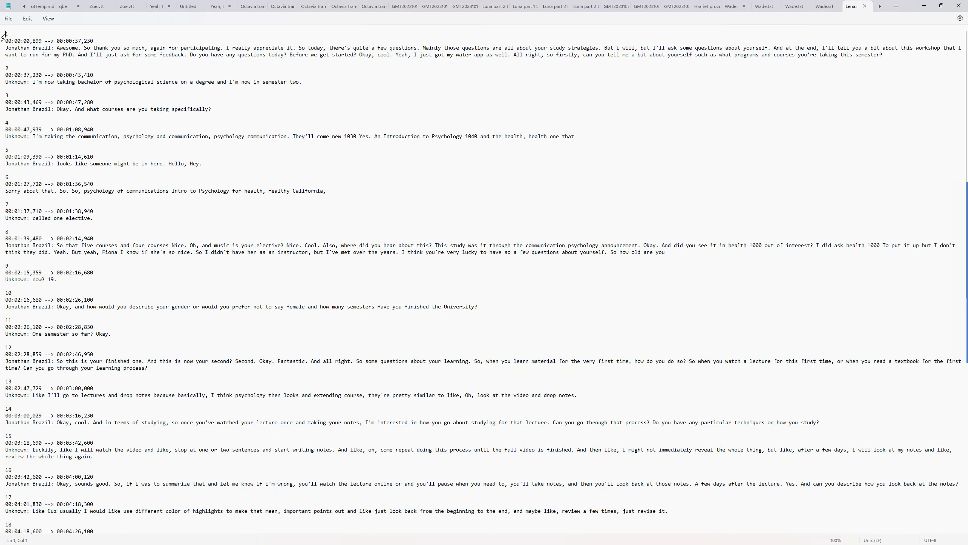
pyautogui.moveTo(4, 34); pyautogui.dragTo(33, 66)
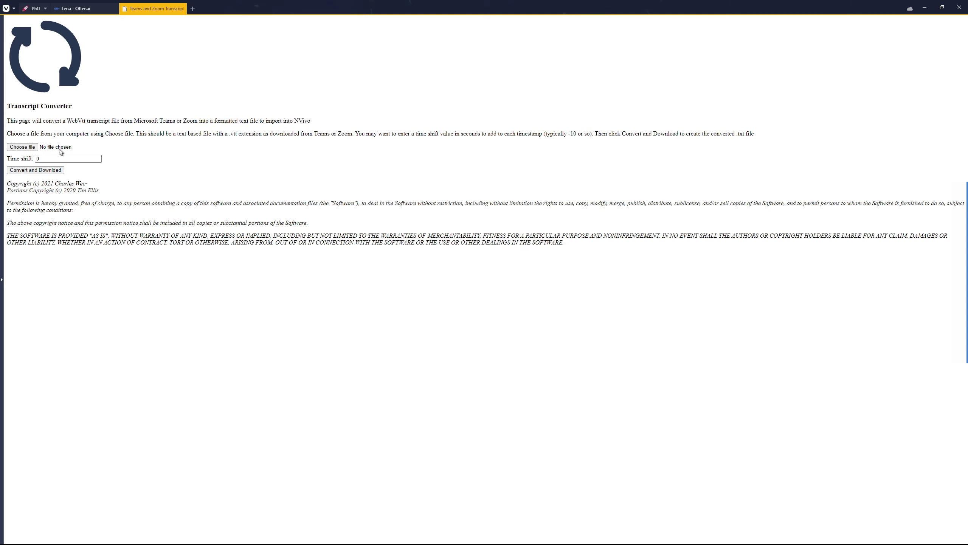
# - Load Lena.srt from the Lena_otter_ai folder into the Transcript Converter, allowing all file types, and download the converted transcript
pyautogui.click(27, 147)
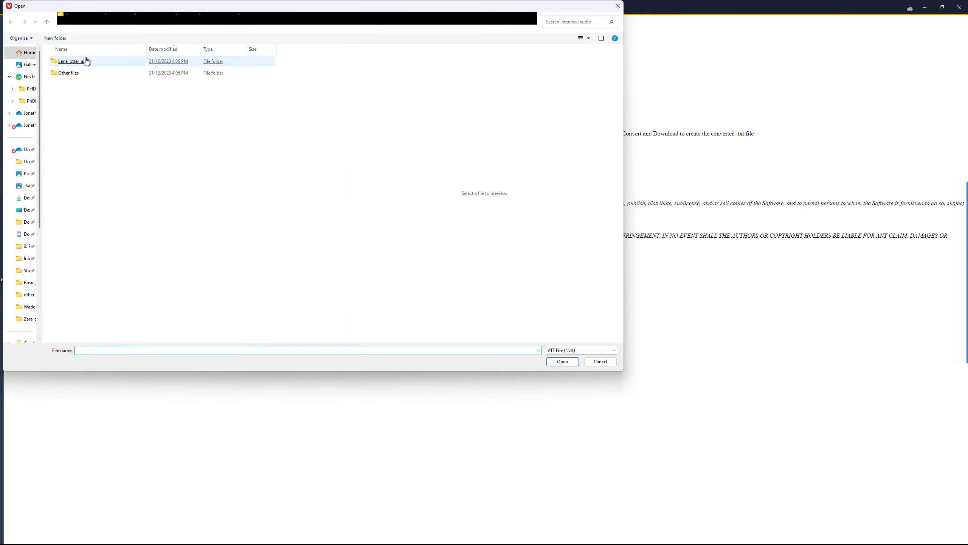
pyautogui.doubleClick(79, 60)
pyautogui.click(559, 350)
pyautogui.click(560, 362)
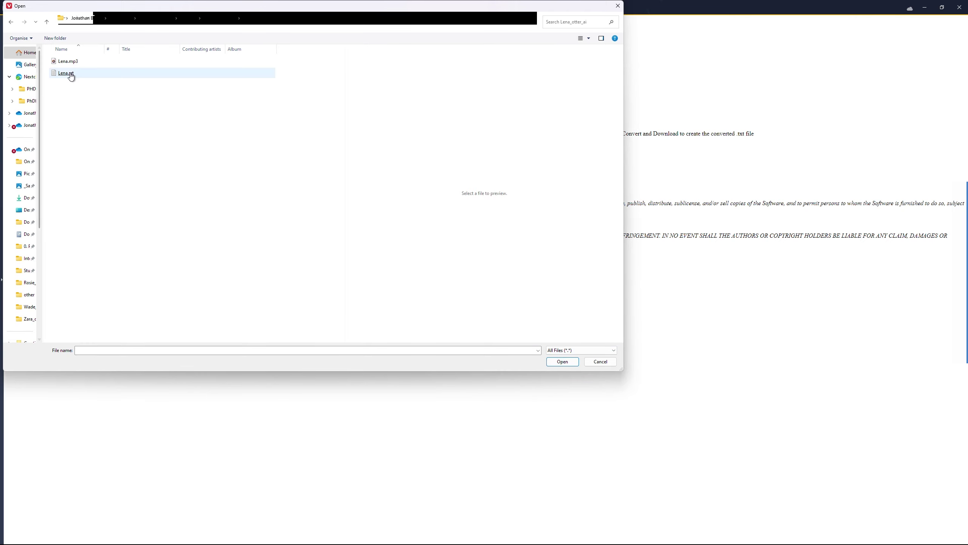
pyautogui.doubleClick(71, 74)
pyautogui.click(61, 171)
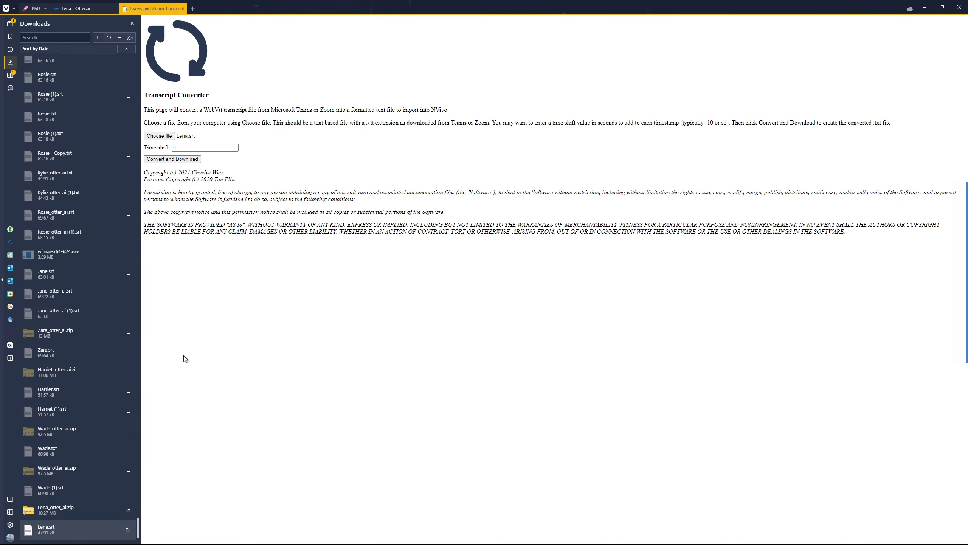
# - Open the downloaded converted transcript and save it as the text document "Lena processed" in the Interview audio folder
pyautogui.click(74, 535)
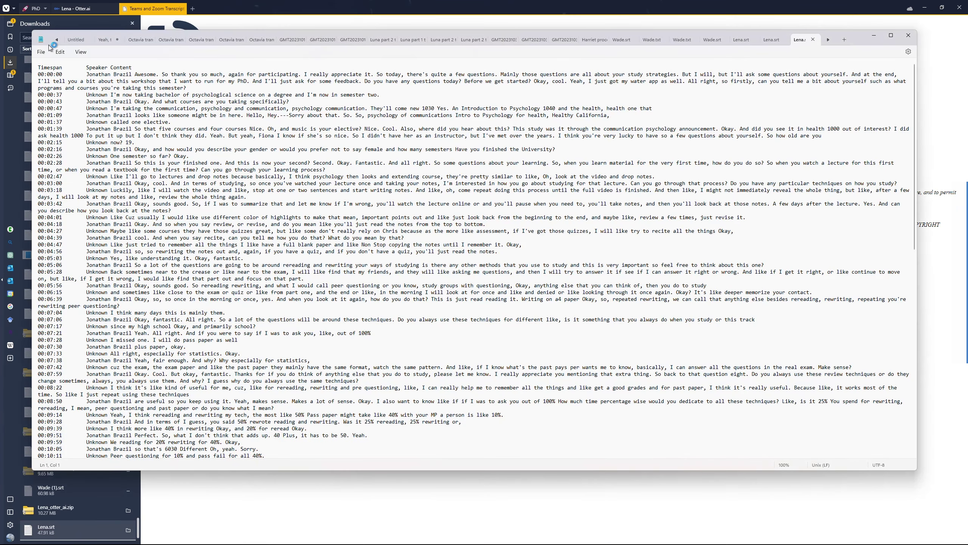
pyautogui.click(43, 52)
pyautogui.click(61, 116)
pyautogui.write('Lena')
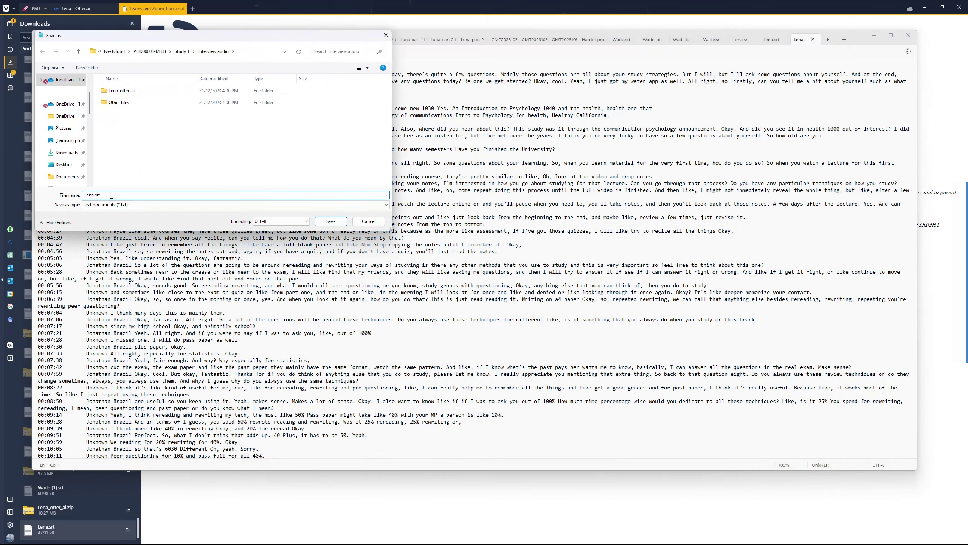
pyautogui.click(146, 163)
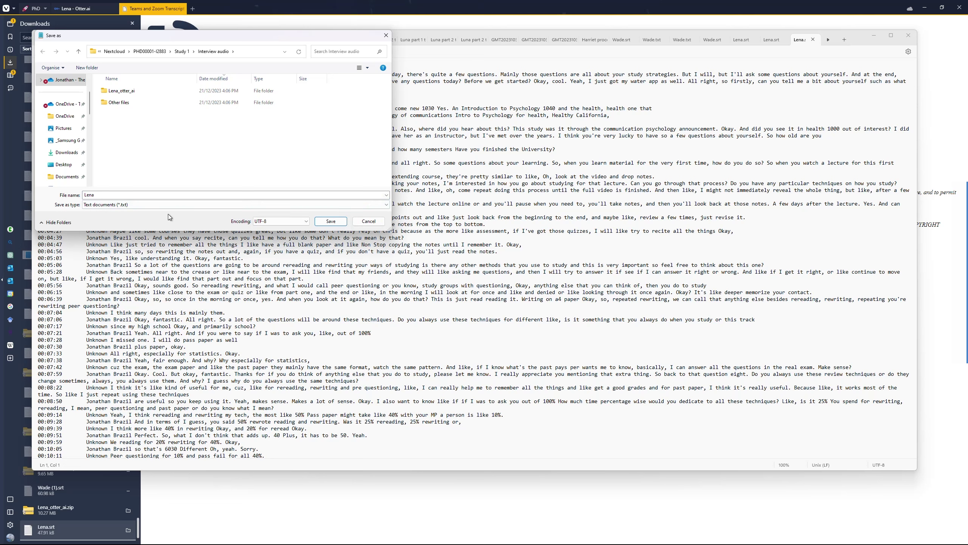
pyautogui.write('processed')
pyautogui.press('Return')
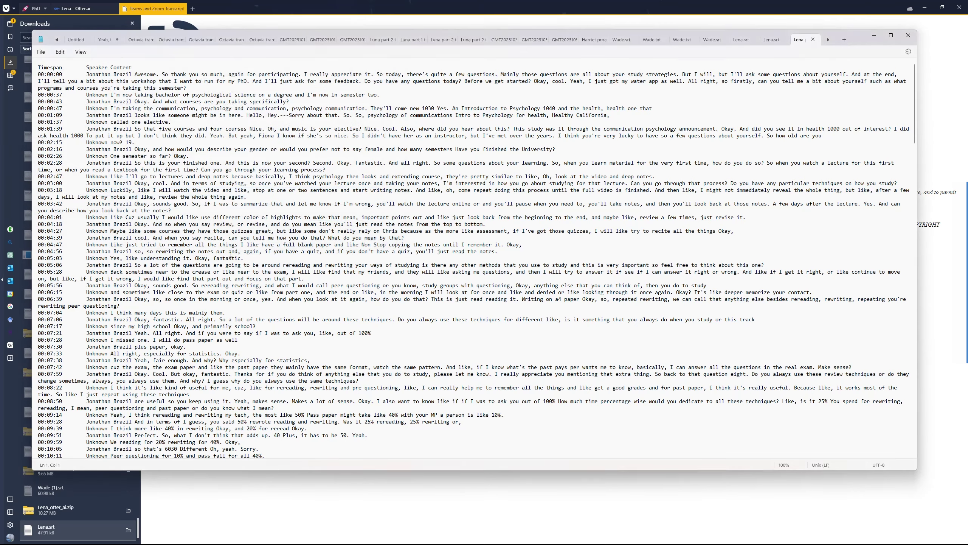
# - Switch to NVivo and import the Lena.mp3 recording from the Lena_otter_ai folder into the Awaiting coding files
pyautogui.hotkey('alt', 'Tab')
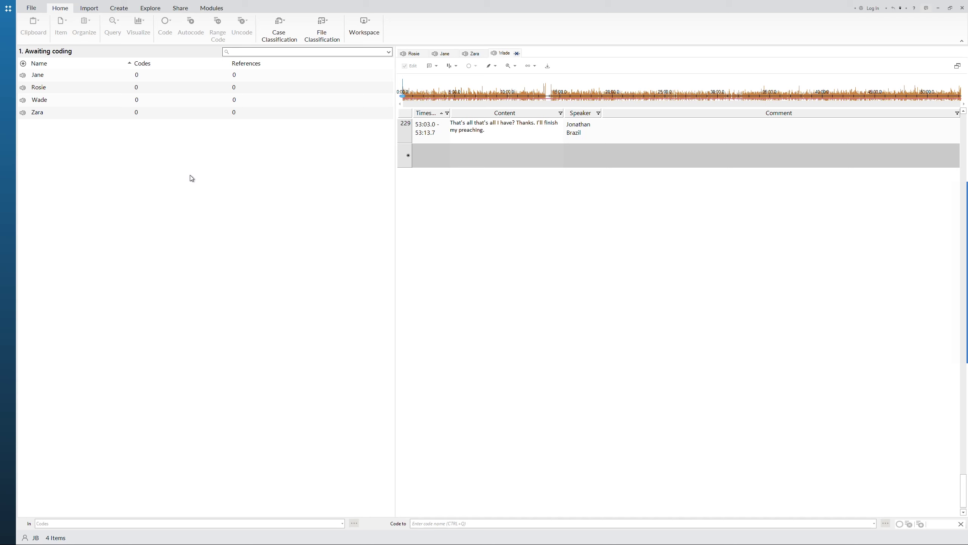
pyautogui.click(90, 9)
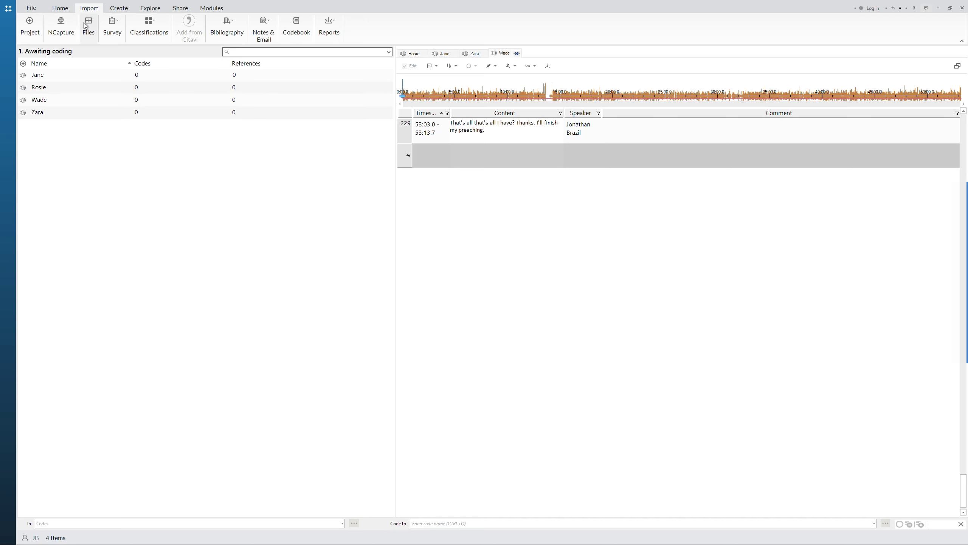
pyautogui.click(88, 26)
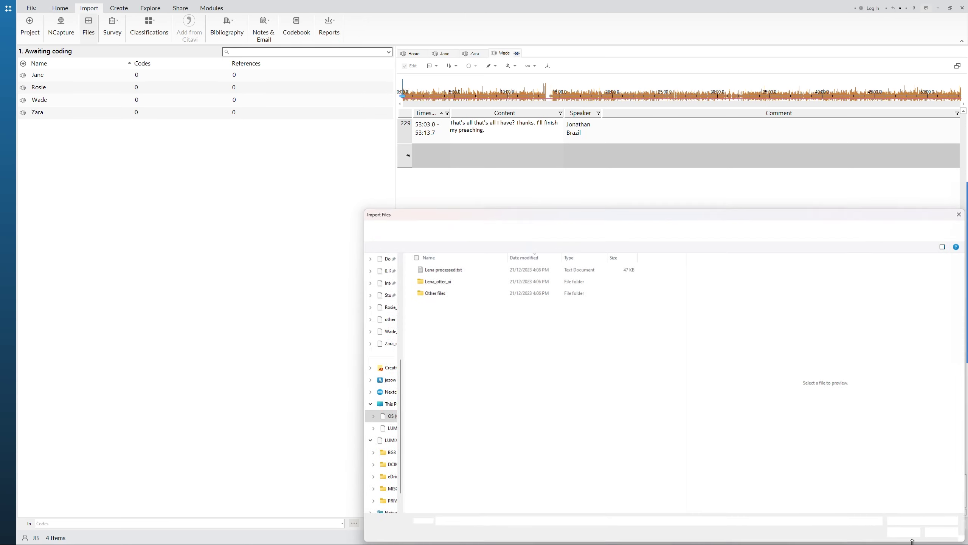
pyautogui.doubleClick(434, 288)
pyautogui.doubleClick(435, 270)
pyautogui.click(511, 260)
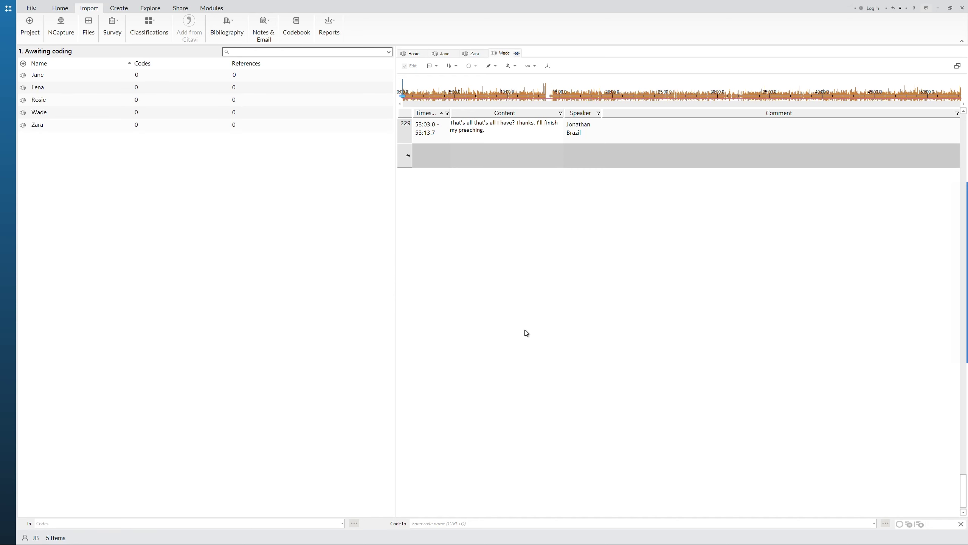
# - Open the Lena audio for editing and set up a row import from Lena processed.txt with one row per Tab Delimited Line
pyautogui.doubleClick(31, 92)
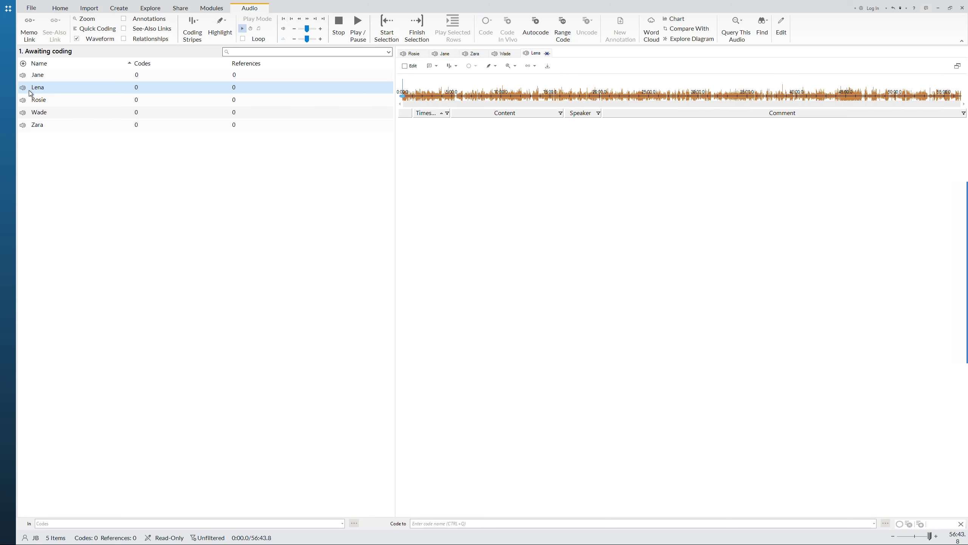
pyautogui.click(409, 66)
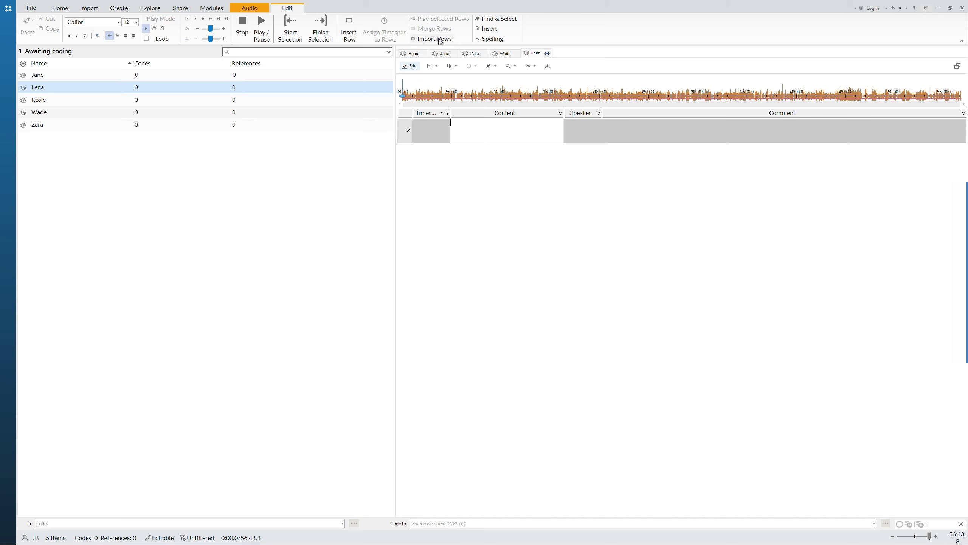
pyautogui.click(444, 40)
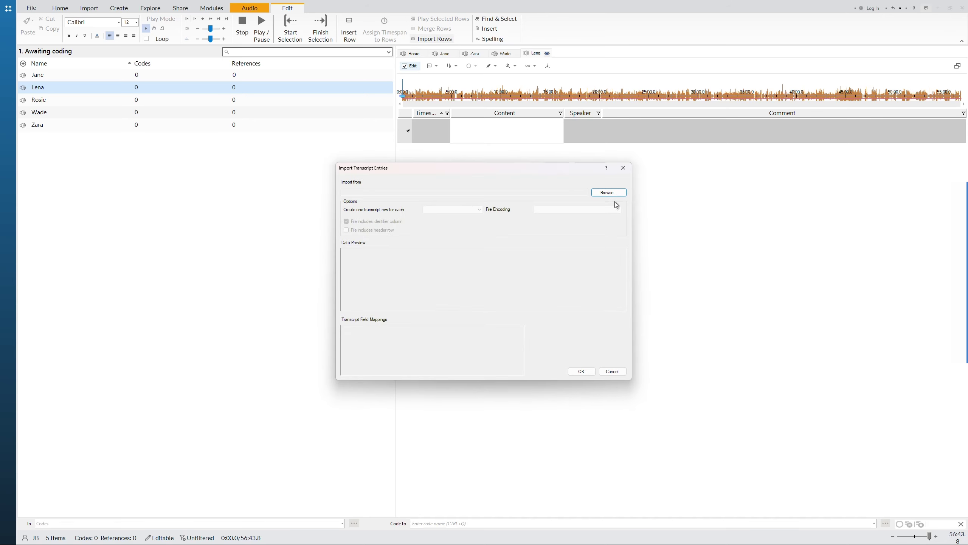
pyautogui.click(606, 192)
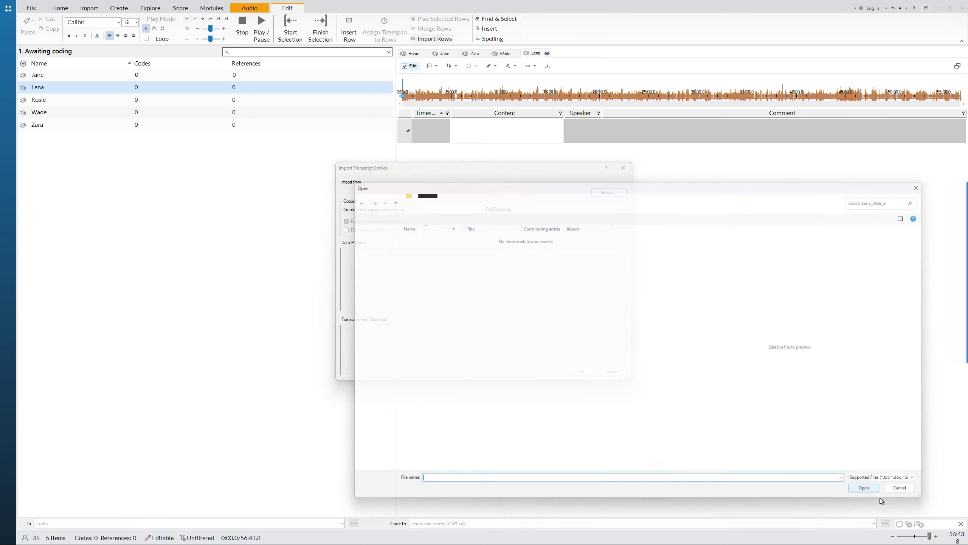
pyautogui.doubleClick(423, 237)
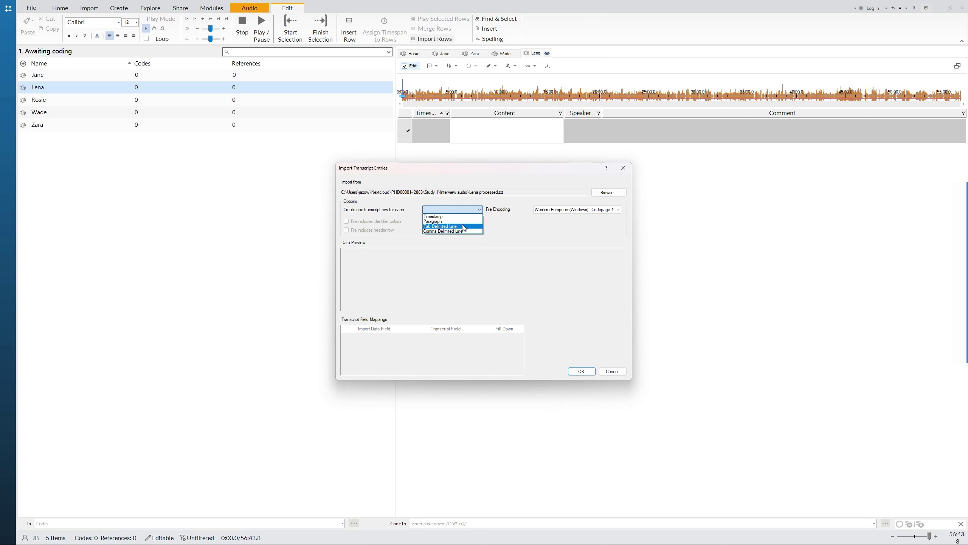
pyautogui.click(458, 227)
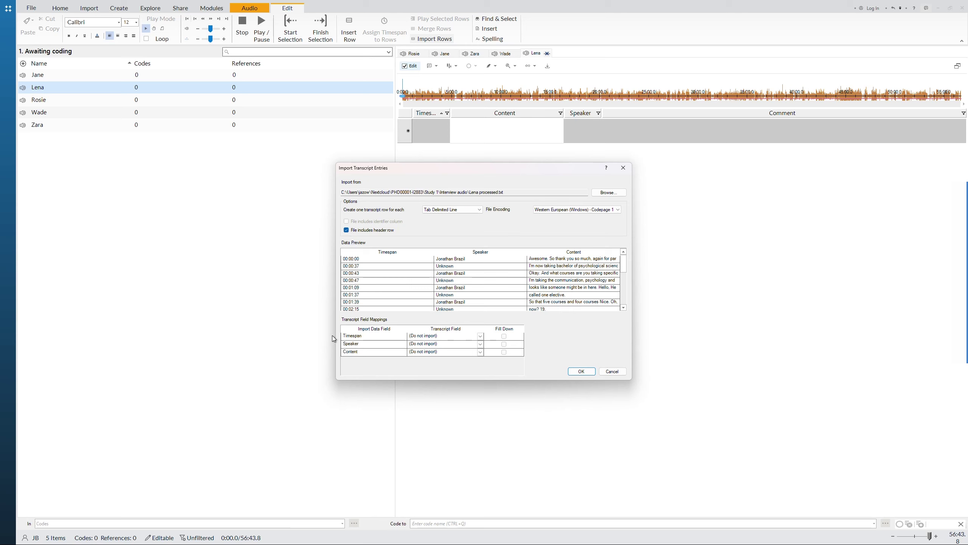
# - Map the Timespan, Speaker and Content columns to their matching transcript fields, enable Fill Down for Speaker, and import the rows
pyautogui.click(480, 335)
pyautogui.click(459, 349)
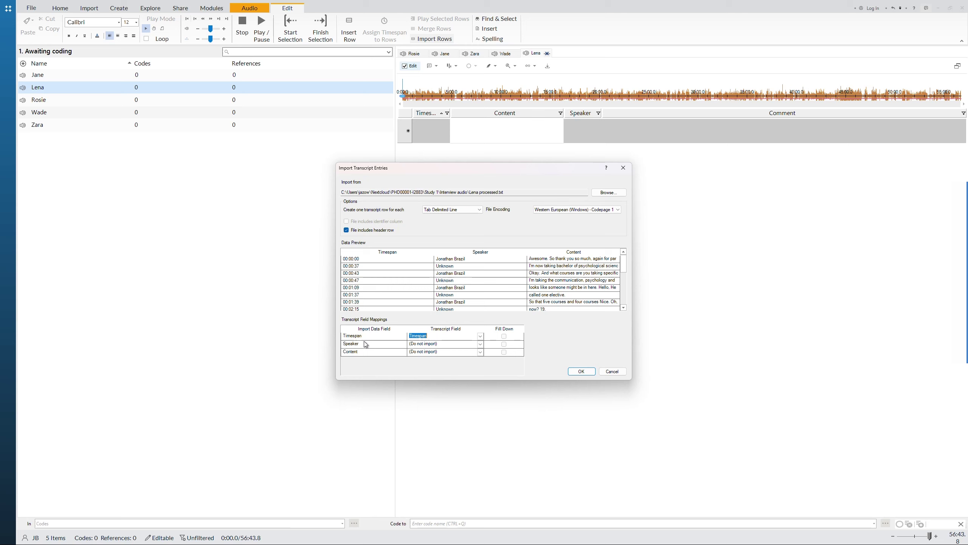
pyautogui.click(480, 344)
pyautogui.click(416, 367)
pyautogui.click(504, 344)
pyautogui.click(438, 351)
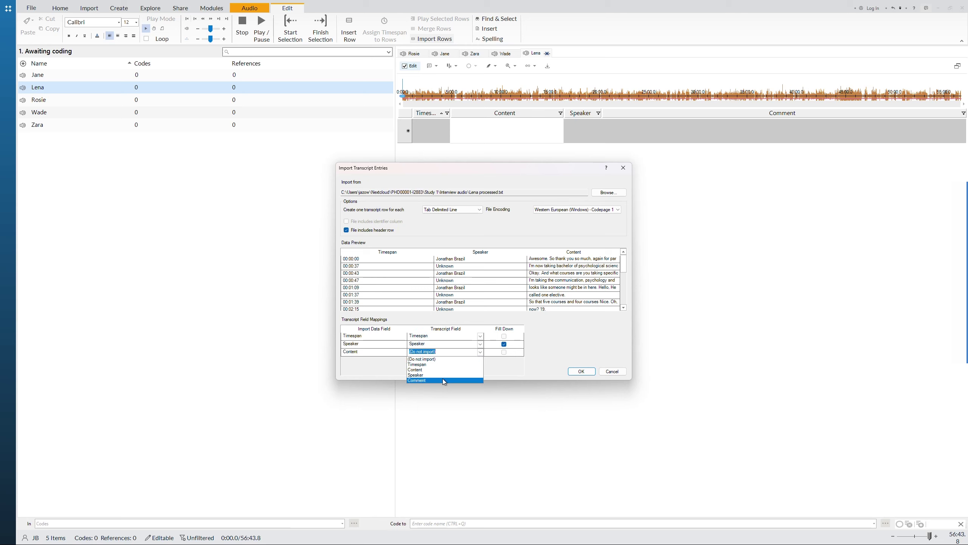
pyautogui.click(437, 370)
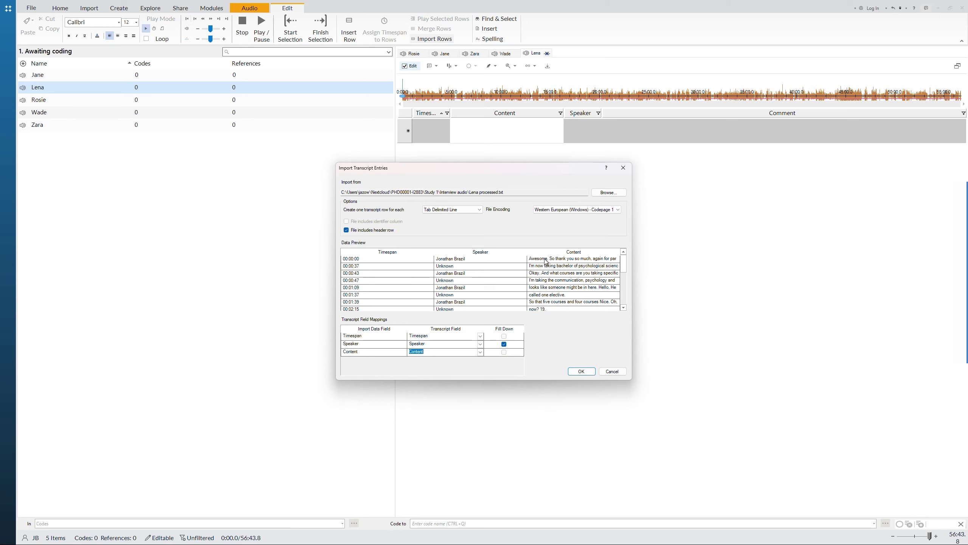
pyautogui.click(580, 371)
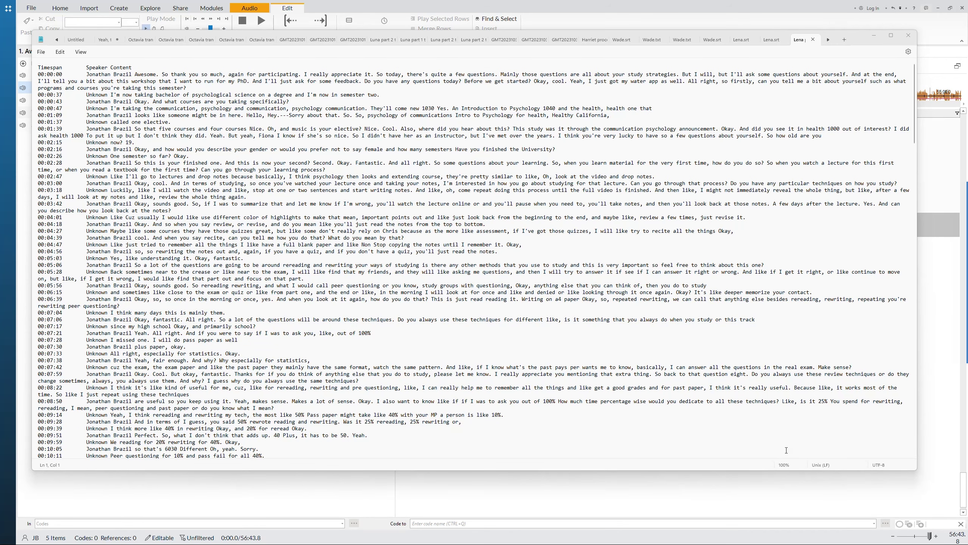
# - Return to the imported transcript, set the play mode to synchronize it with the audio, and jump to about 15:26 on the waveform
pyautogui.click(873, 39)
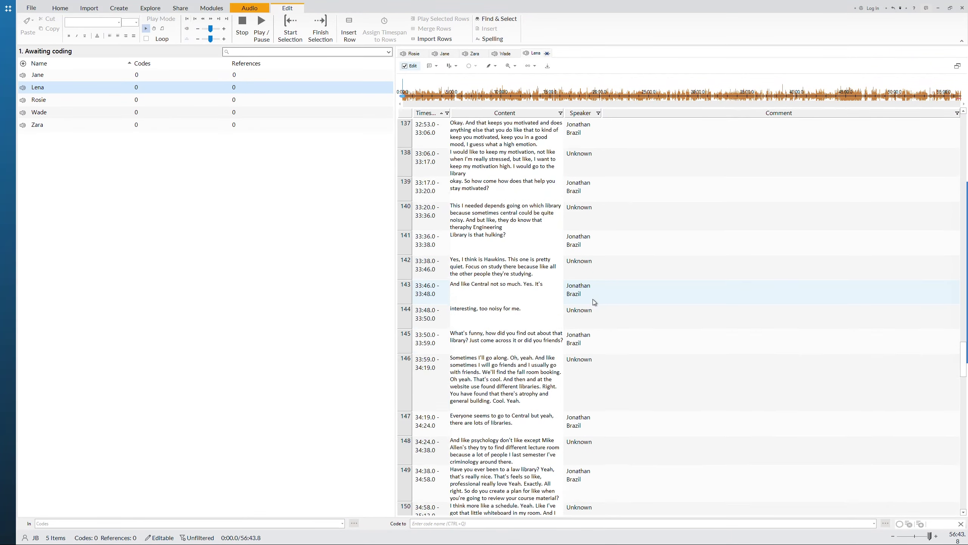
pyautogui.scroll(4, 593, 299)
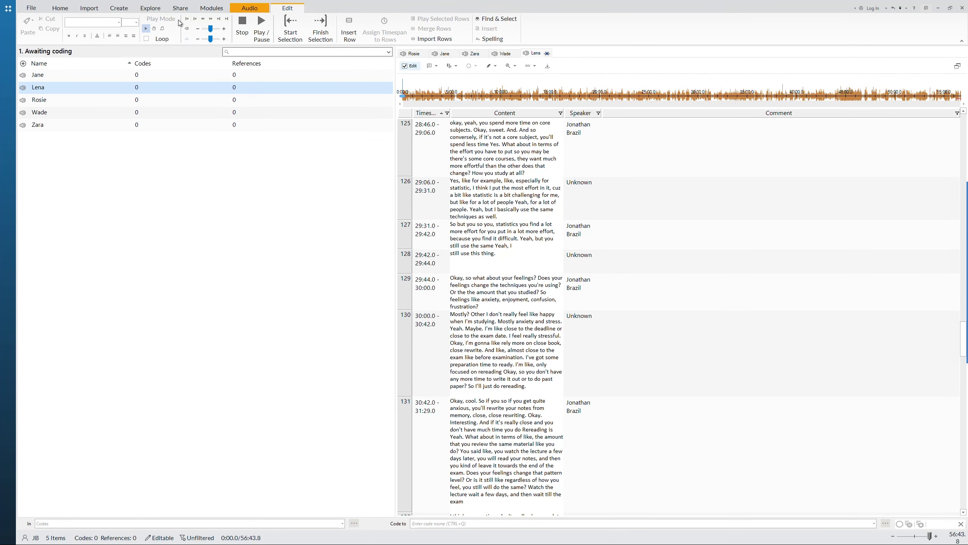
pyautogui.click(154, 29)
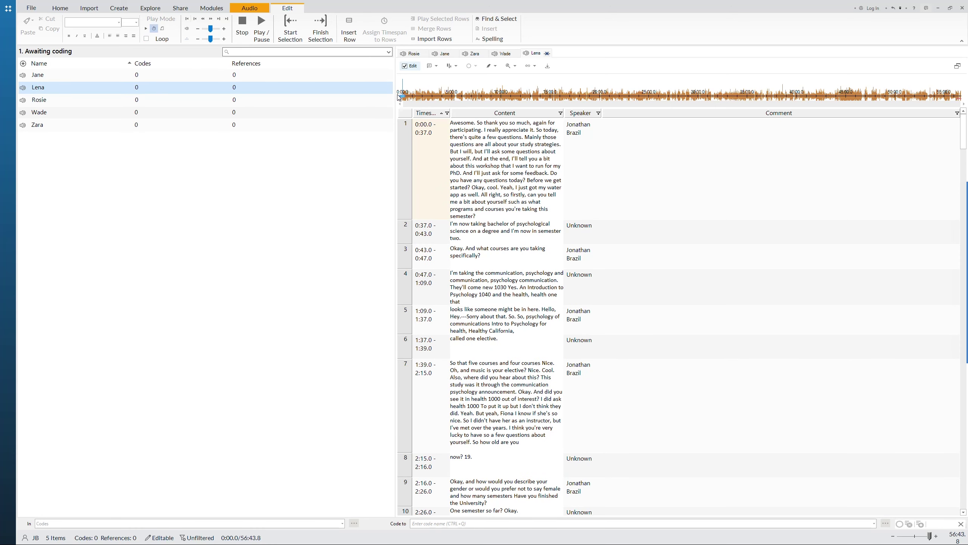
pyautogui.click(554, 96)
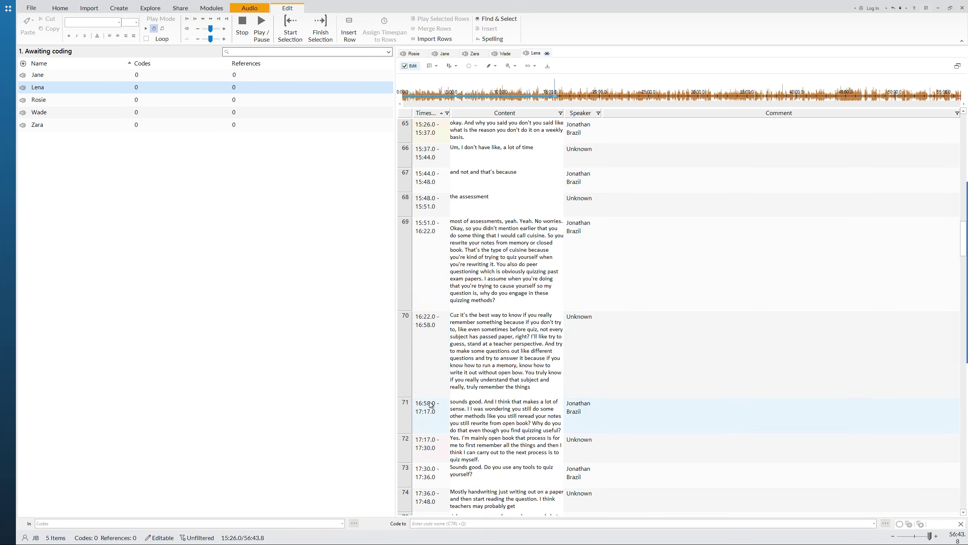
# - Play the audio of transcript row 69 with the system volume raised to 34, and pause playback at about 16:00
pyautogui.rightClick(412, 244)
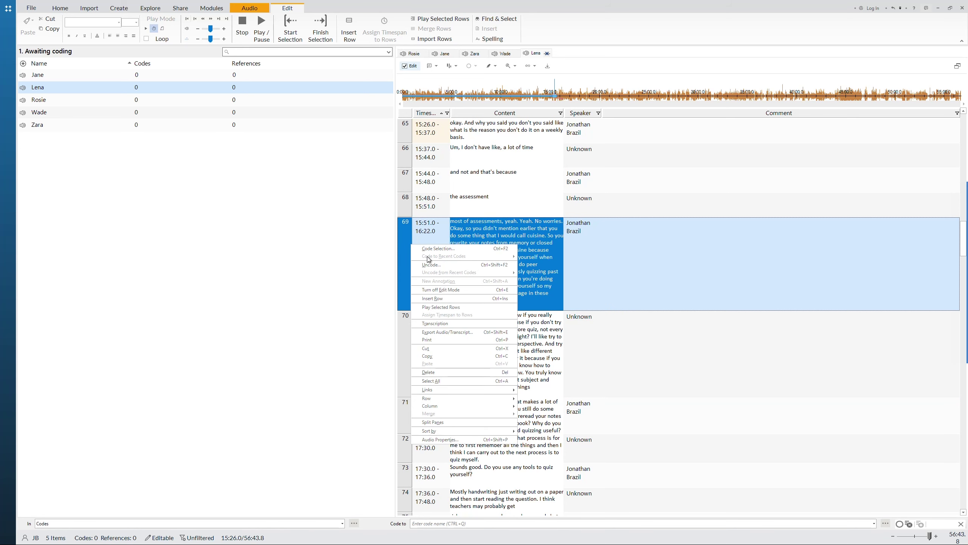
pyautogui.click(441, 307)
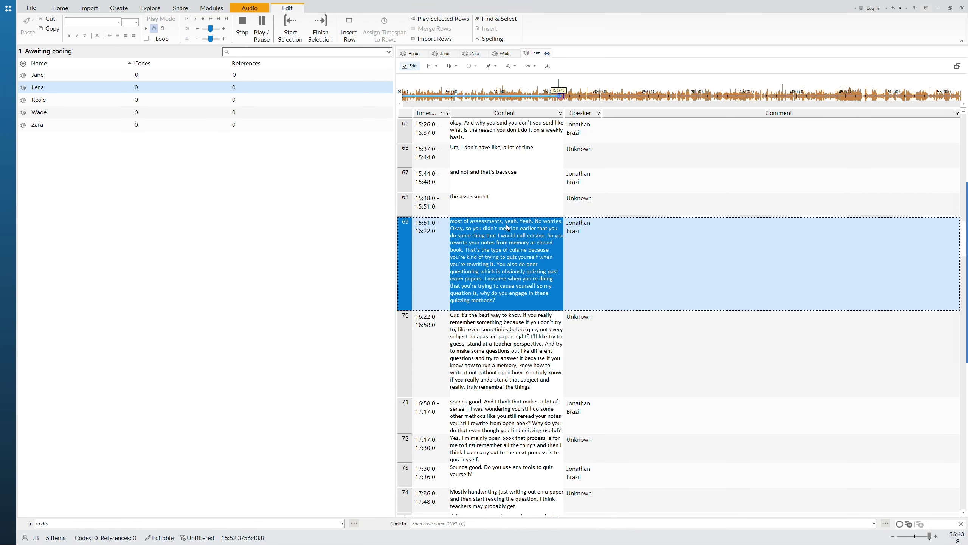
pyautogui.press('XF86AudioLowerVolume')
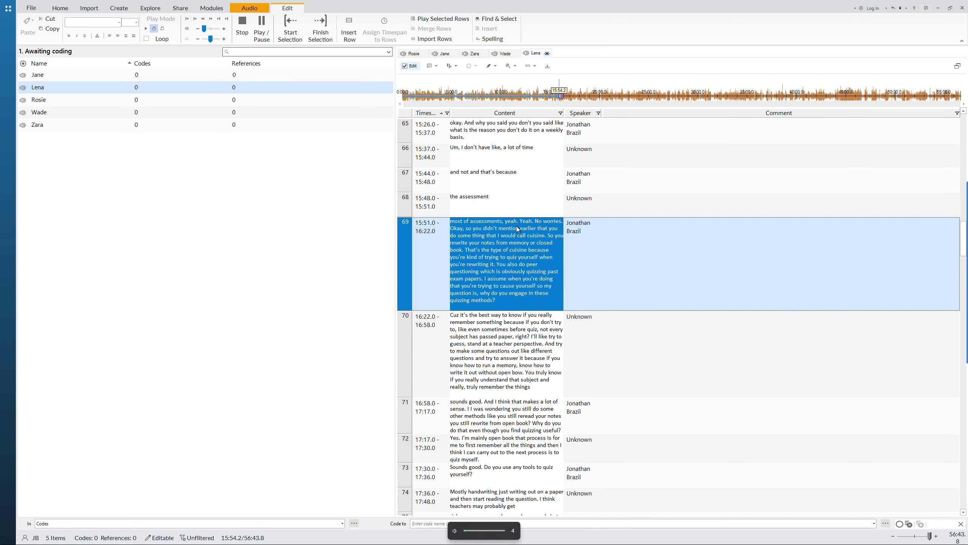
pyautogui.press('XF86AudioRaiseVolume')
pyautogui.press('XF86AudioRaiseVolume')
pyautogui.press('XF86AudioRaiseVolume')
pyautogui.press('XF86AudioRaiseVolume')
pyautogui.press('XF86AudioRaiseVolume')
pyautogui.press('XF86AudioRaiseVolume')
pyautogui.press('XF86AudioRaiseVolume')
pyautogui.press('XF86AudioRaiseVolume')
pyautogui.press('XF86AudioRaiseVolume')
pyautogui.press('XF86AudioRaiseVolume')
pyautogui.press('XF86AudioRaiseVolume')
pyautogui.press('XF86AudioPlay')
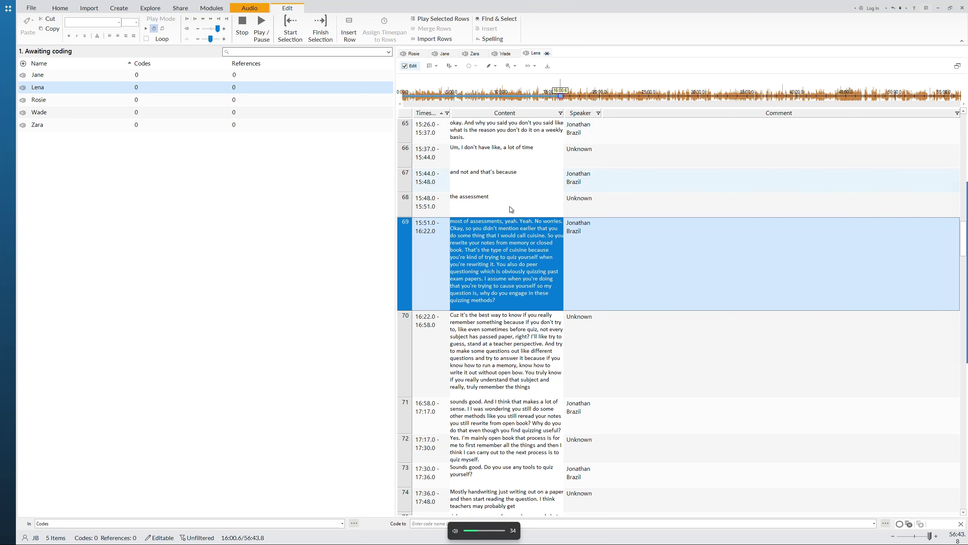
# - Correct "cuisine" to "quizzing" after "I would call" in the content of transcript row 69
pyautogui.click(538, 275)
pyautogui.doubleClick(537, 236)
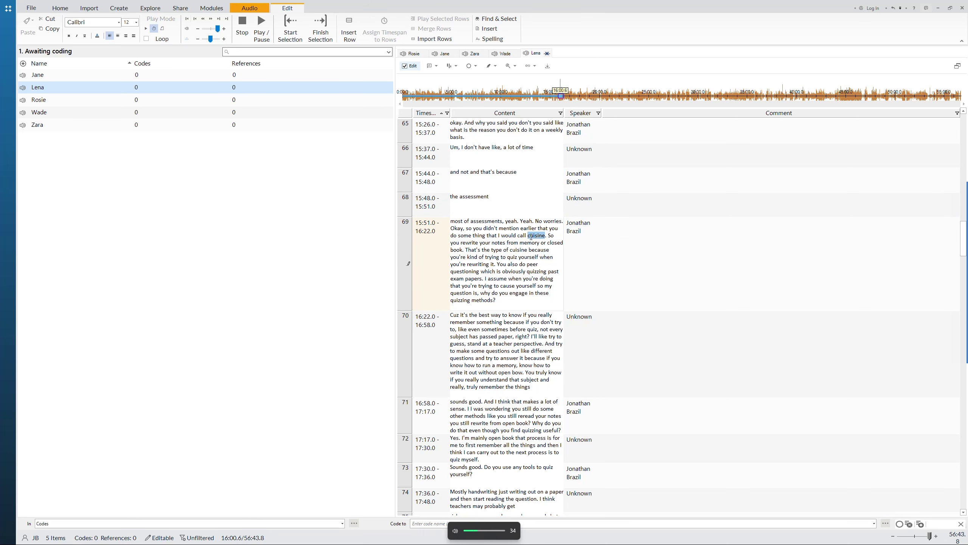
pyautogui.write('qu')
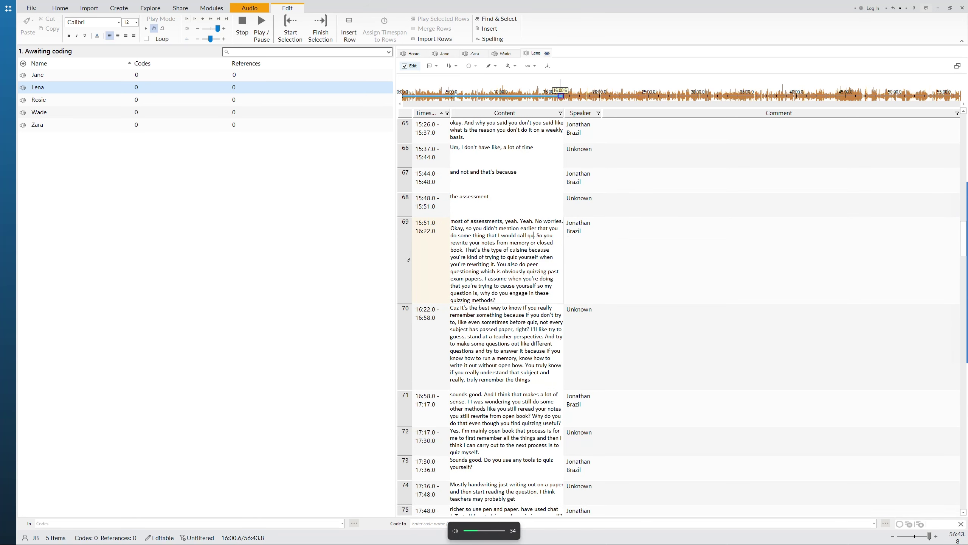
pyautogui.write('izzing')
pyautogui.click(531, 314)
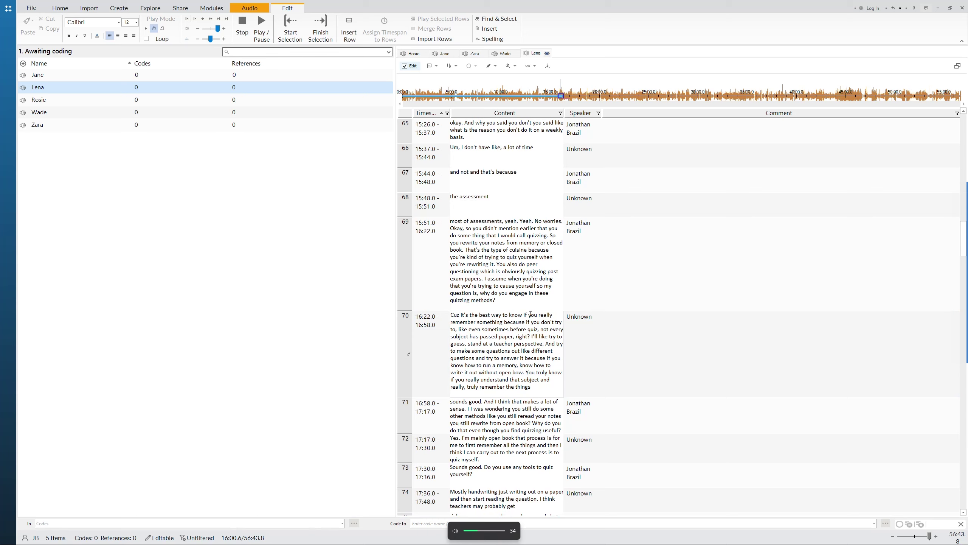